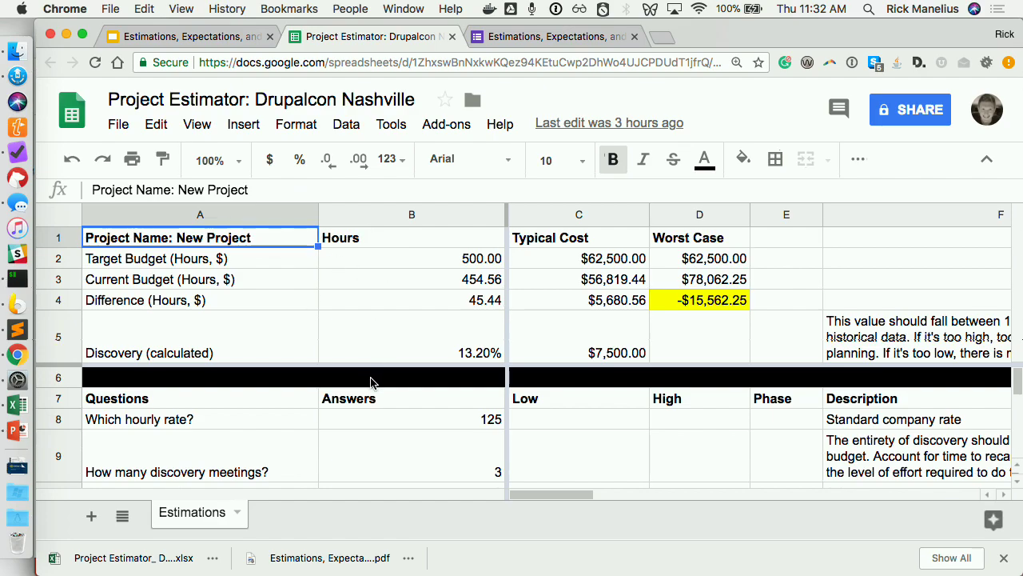
# Examine the estimator's Questions and Answers section, from the hourly rate and discovery meeting answers to complexity and branding, with the page zoomed to 110%
pyautogui.scroll(-3, 371, 382)
pyautogui.scroll(3, 371, 383)
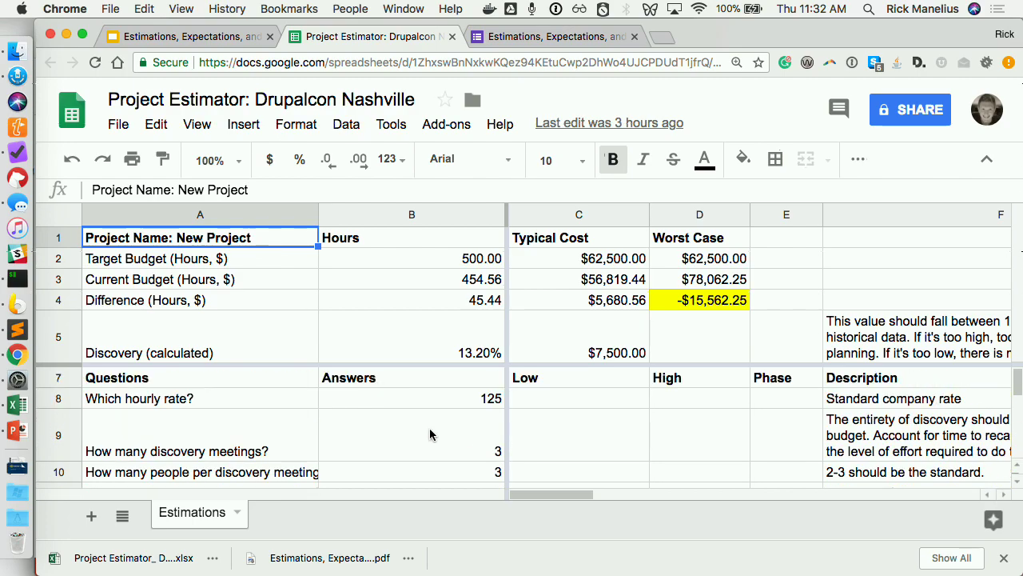
pyautogui.press('super+minus')
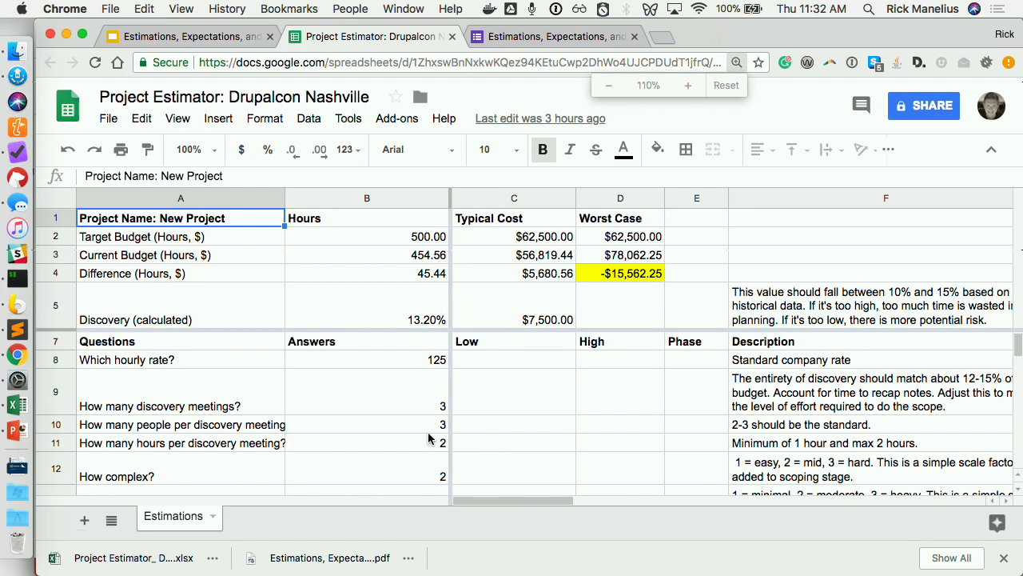
pyautogui.click(421, 397)
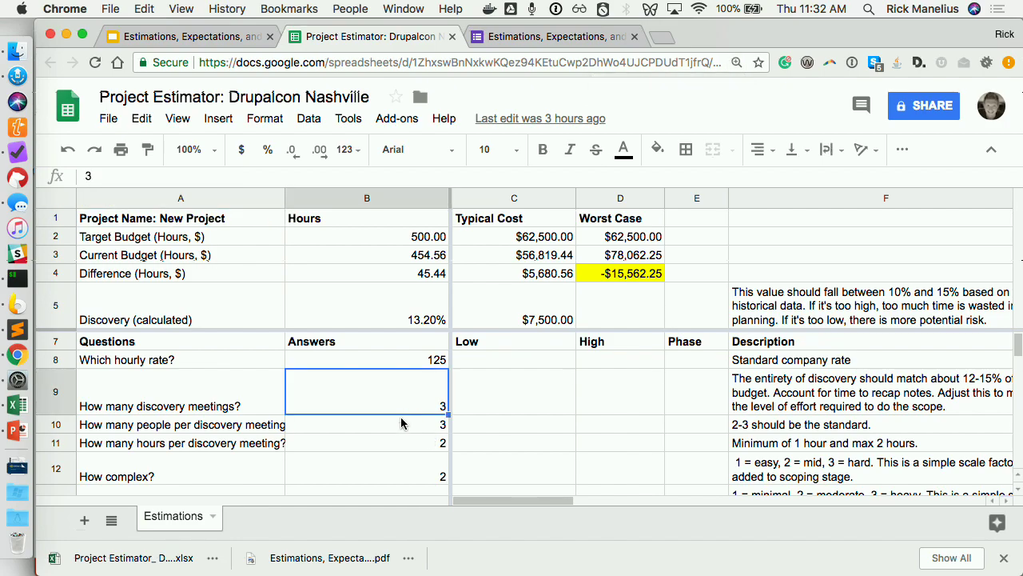
pyautogui.click(401, 425)
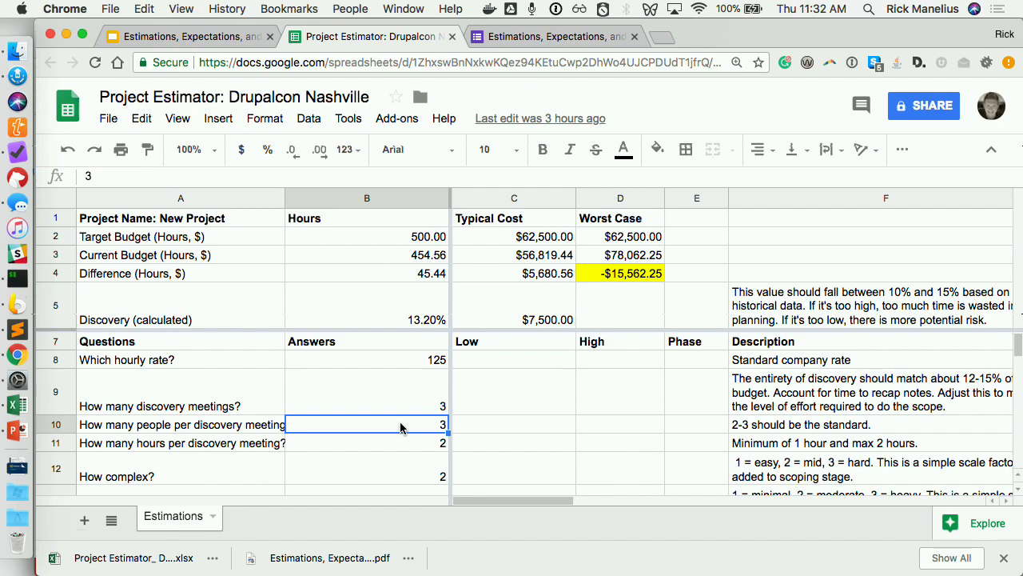
pyautogui.press('Down')
pyautogui.scroll(-3, 523, 408)
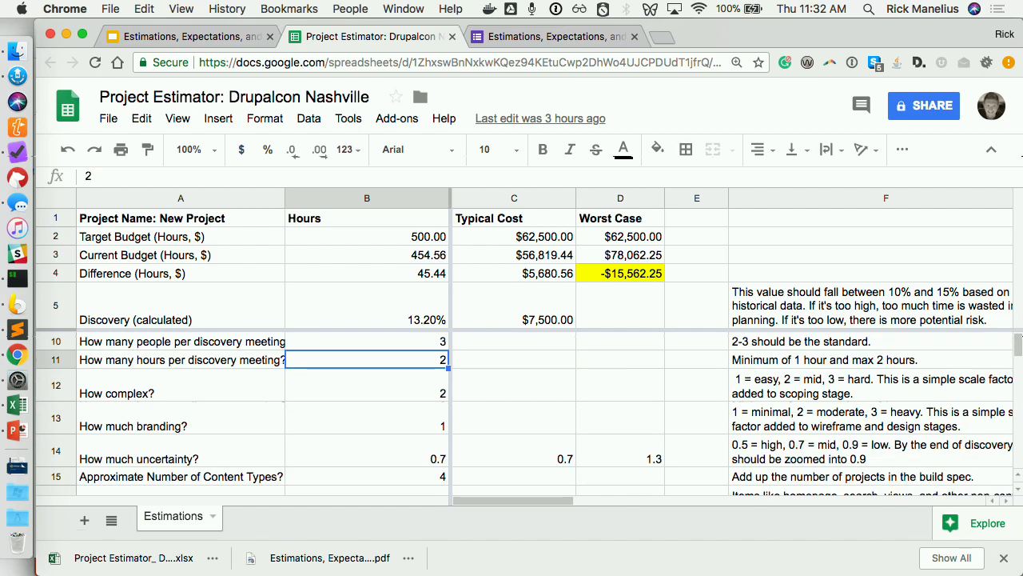
pyautogui.click(412, 384)
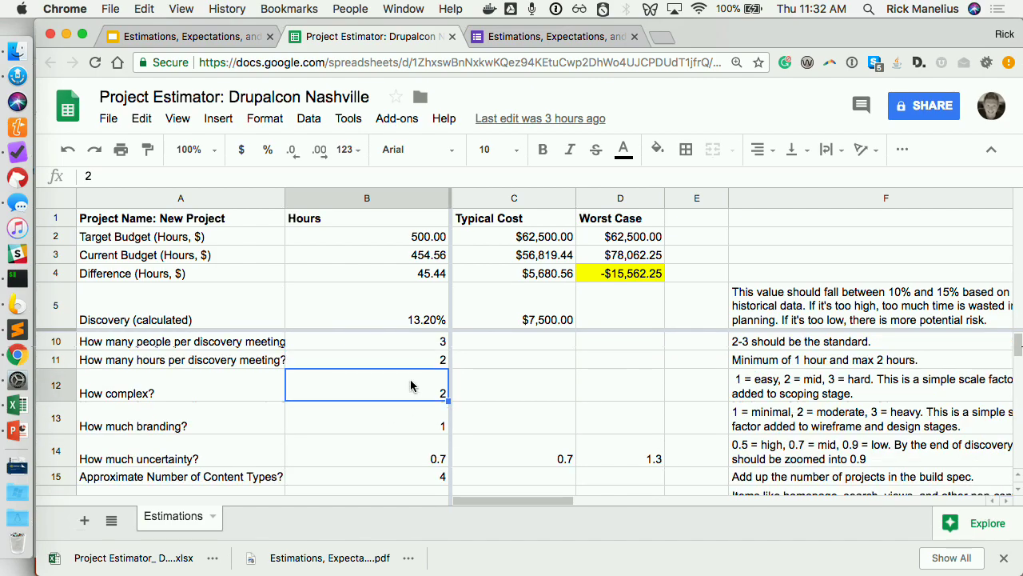
pyautogui.click(415, 424)
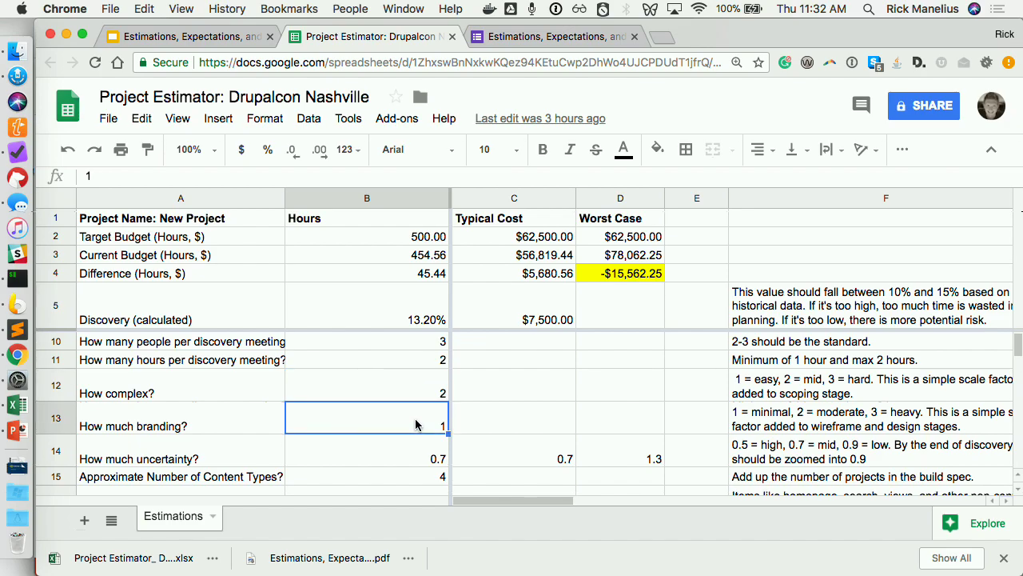
# Examine the phase 1 feature rows, from Discovery, Design and Site Building to the eCommerce row's low hours and phase
pyautogui.scroll(-10, 415, 425)
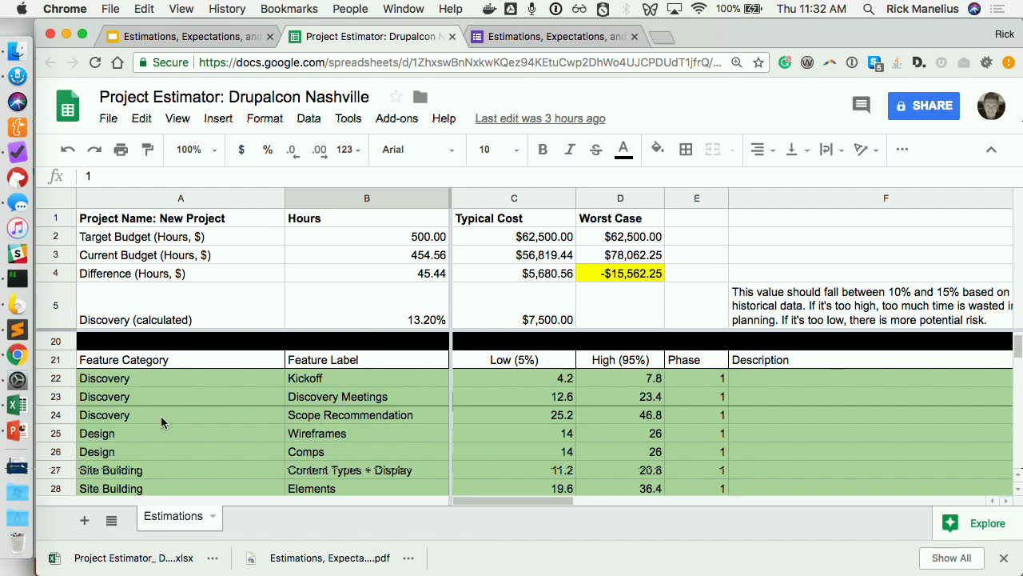
pyautogui.click(315, 419)
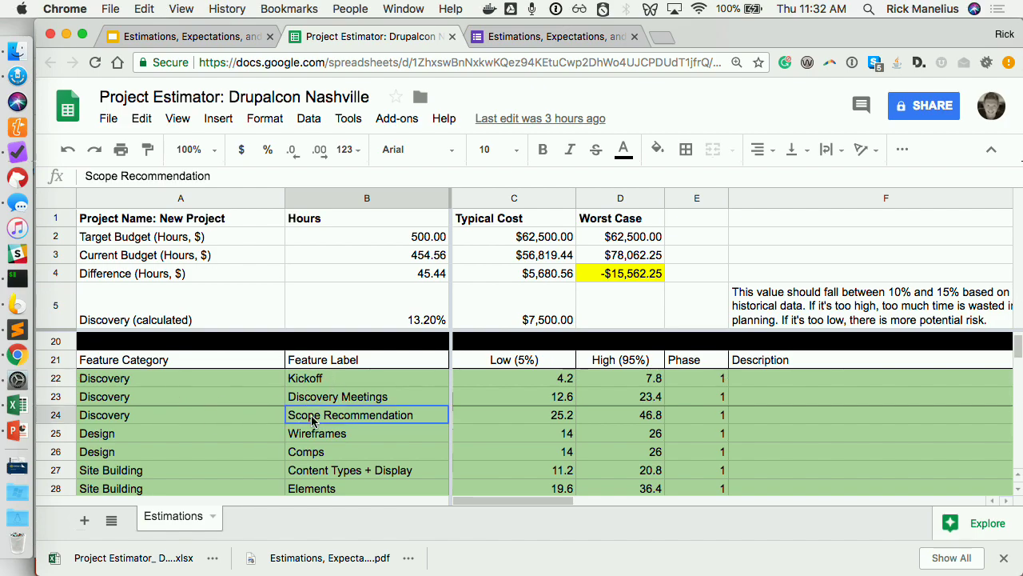
pyautogui.click(173, 436)
pyautogui.click(172, 455)
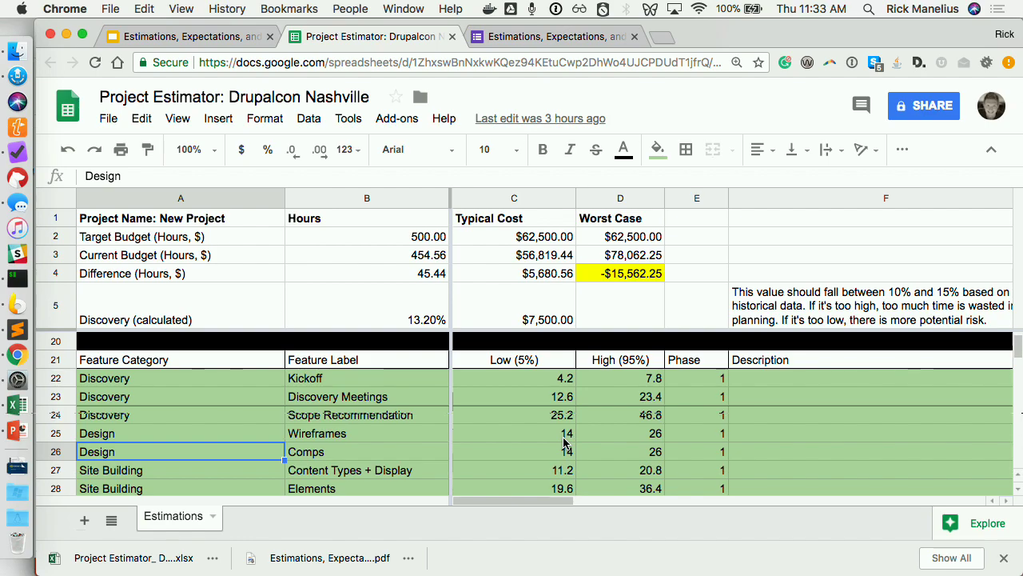
pyautogui.click(711, 377)
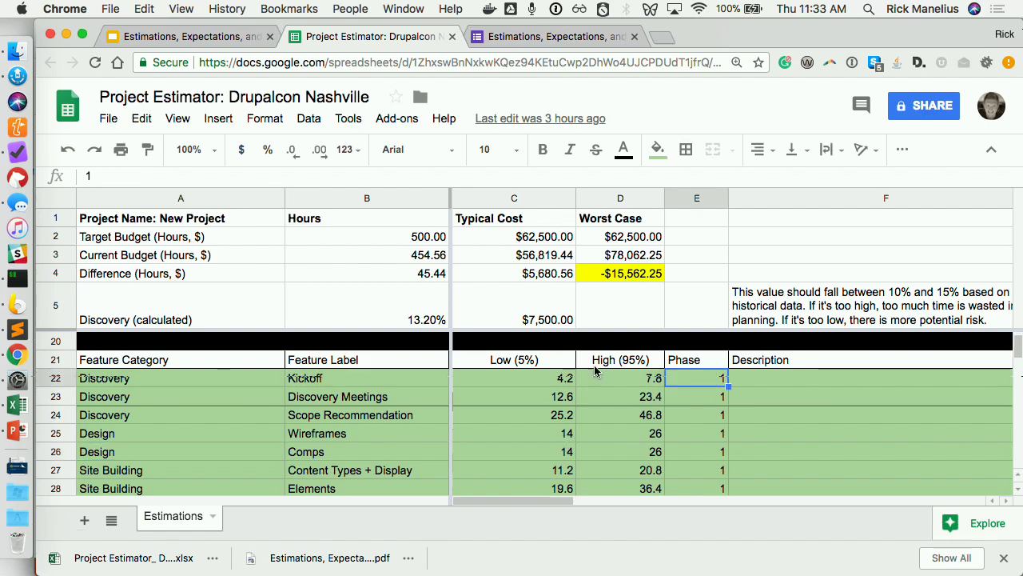
pyautogui.scroll(-5, 520, 443)
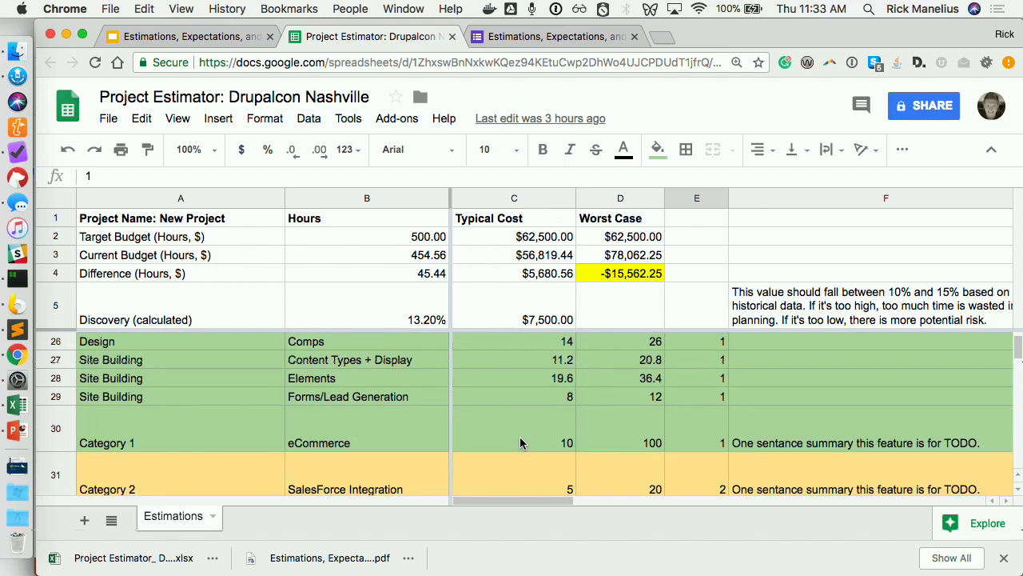
pyautogui.scroll(-1, 519, 437)
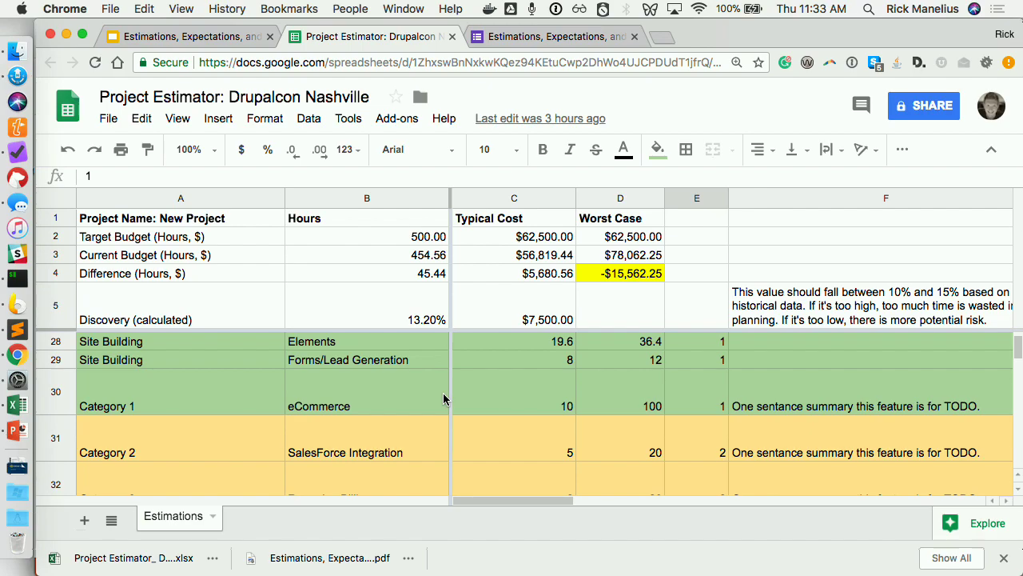
pyautogui.click(499, 394)
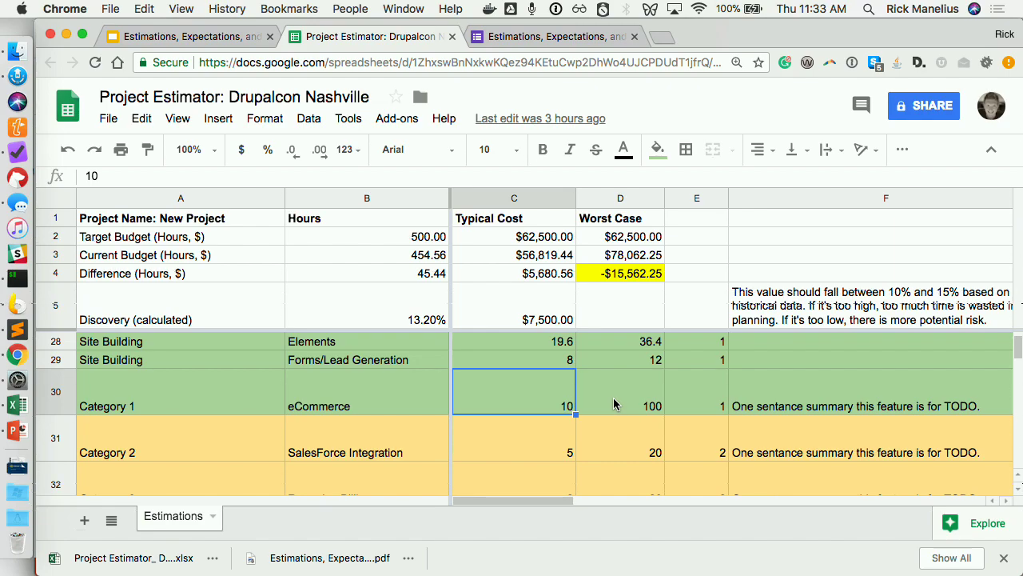
pyautogui.click(712, 393)
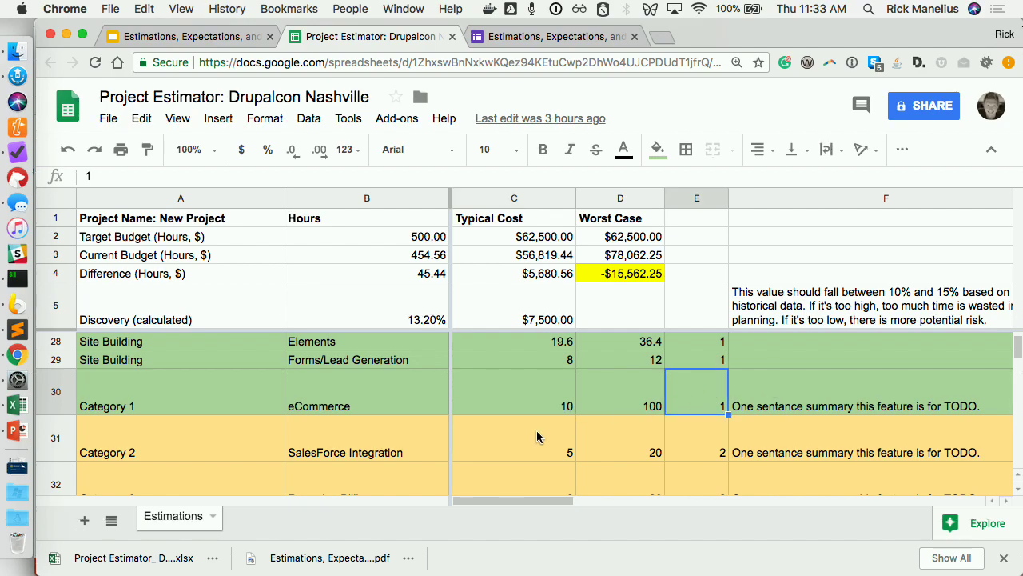
# Examine the phase 2 and 3 feature rows, the Content and Overall rows, and the hour totals beneath the feature list
pyautogui.scroll(-3, 537, 437)
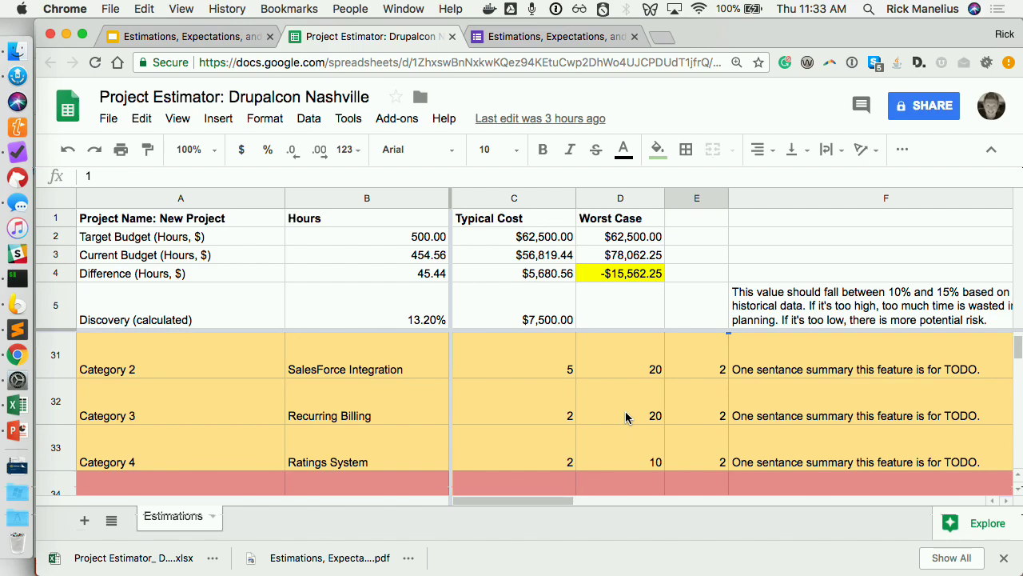
pyautogui.click(540, 415)
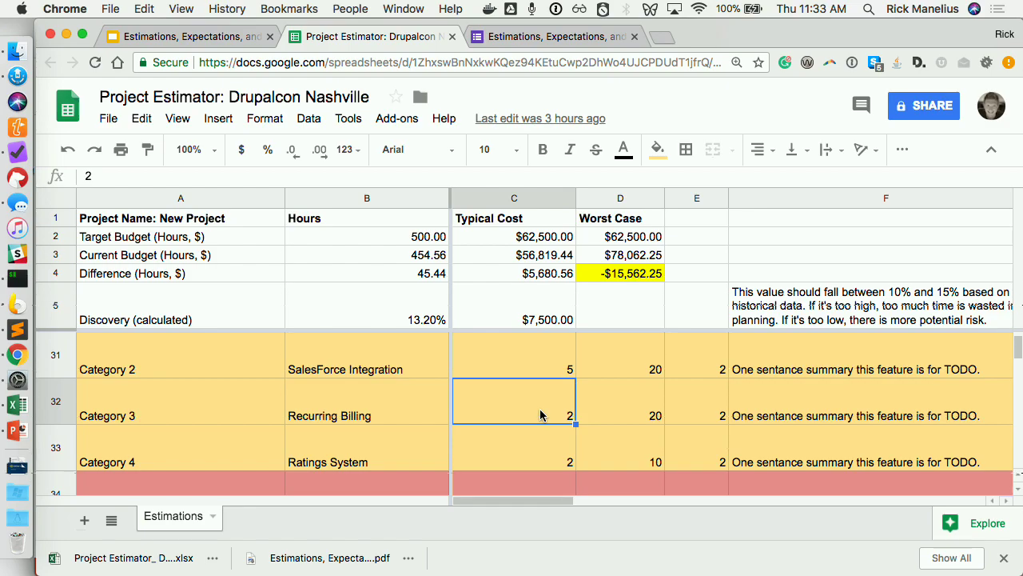
pyautogui.scroll(-2, 540, 415)
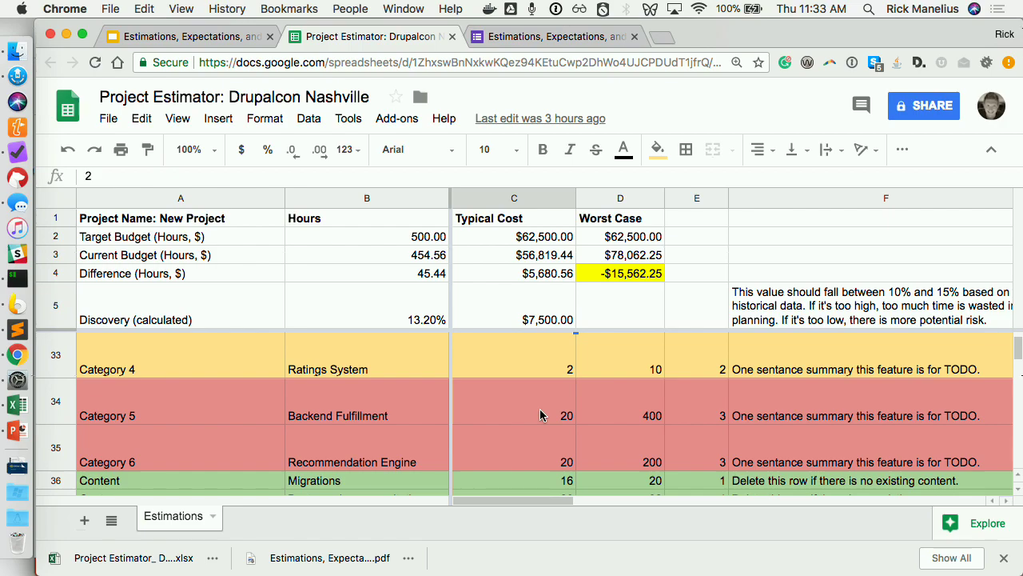
pyautogui.scroll(-1, 541, 415)
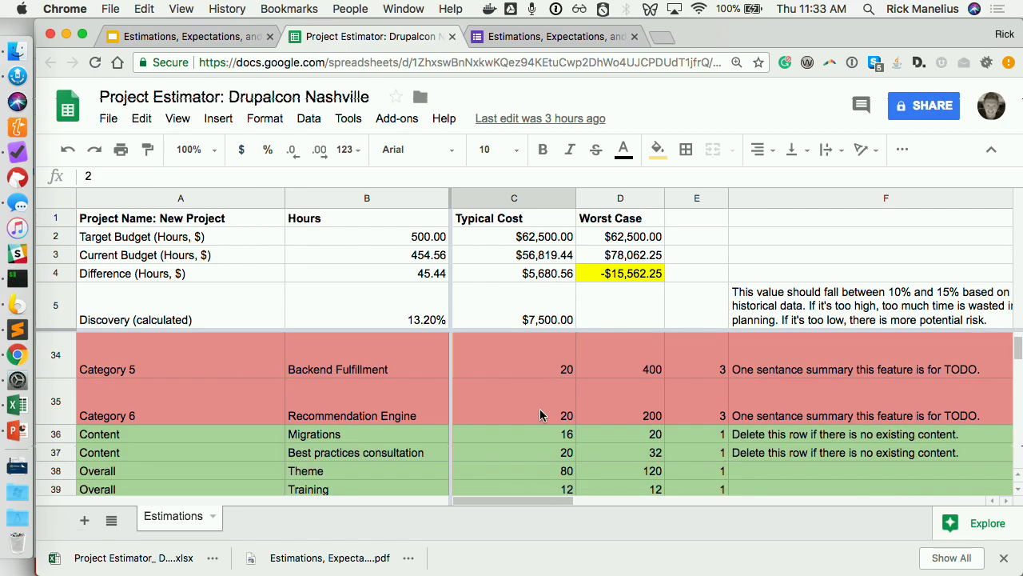
pyautogui.scroll(-1, 541, 415)
pyautogui.scroll(-3, 541, 415)
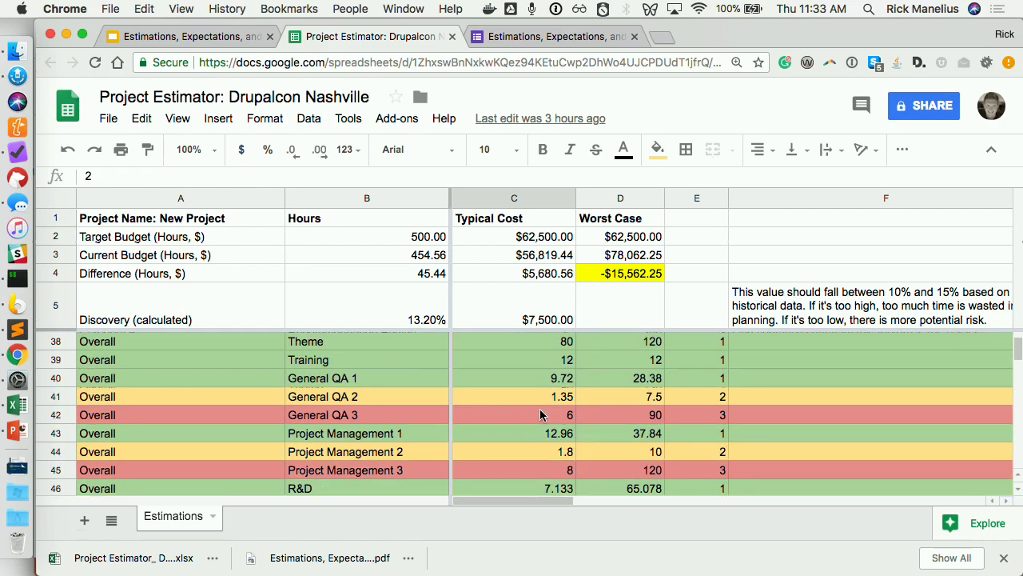
pyautogui.scroll(-2, 541, 415)
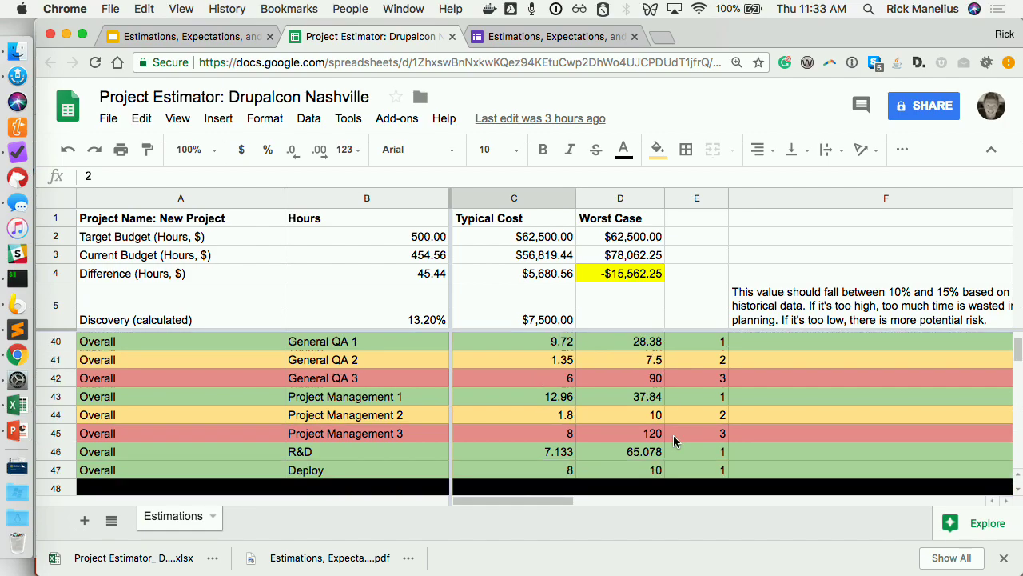
pyautogui.scroll(-6, 673, 435)
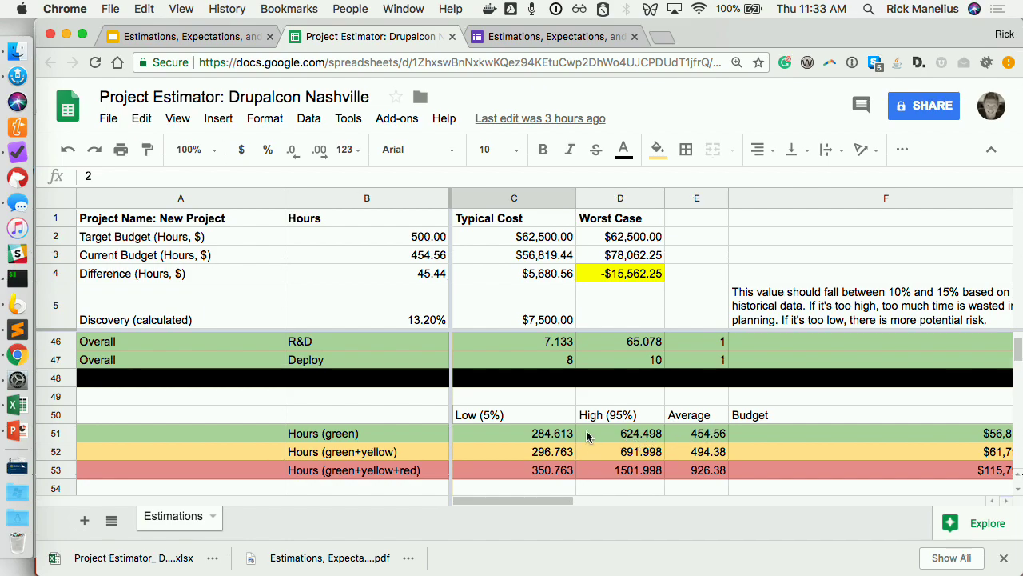
pyautogui.scroll(12, 586, 435)
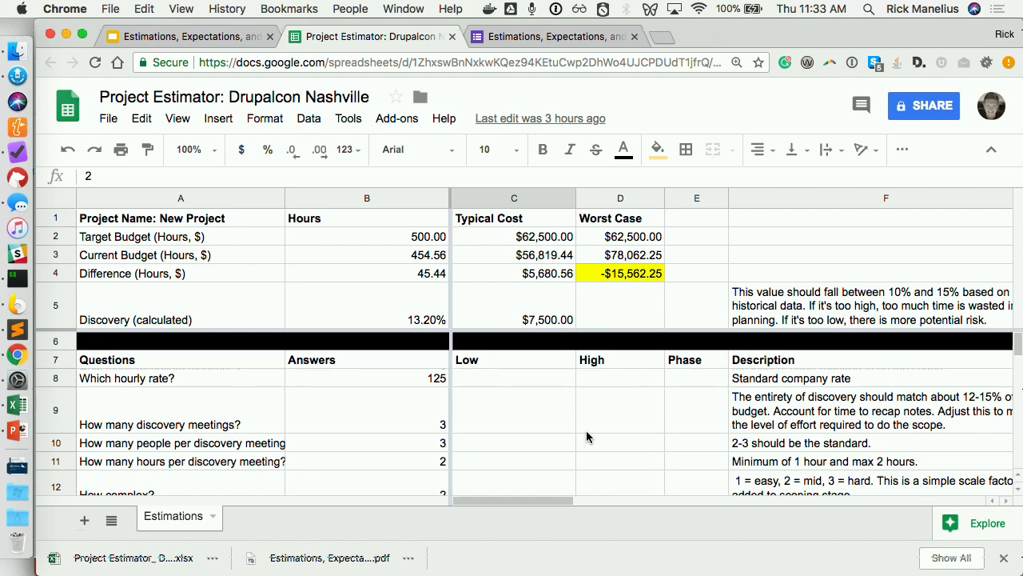
# Set the phase of the Ratings System feature (Category 4) to 1
pyautogui.scroll(-7, 587, 436)
pyautogui.scroll(-4, 587, 436)
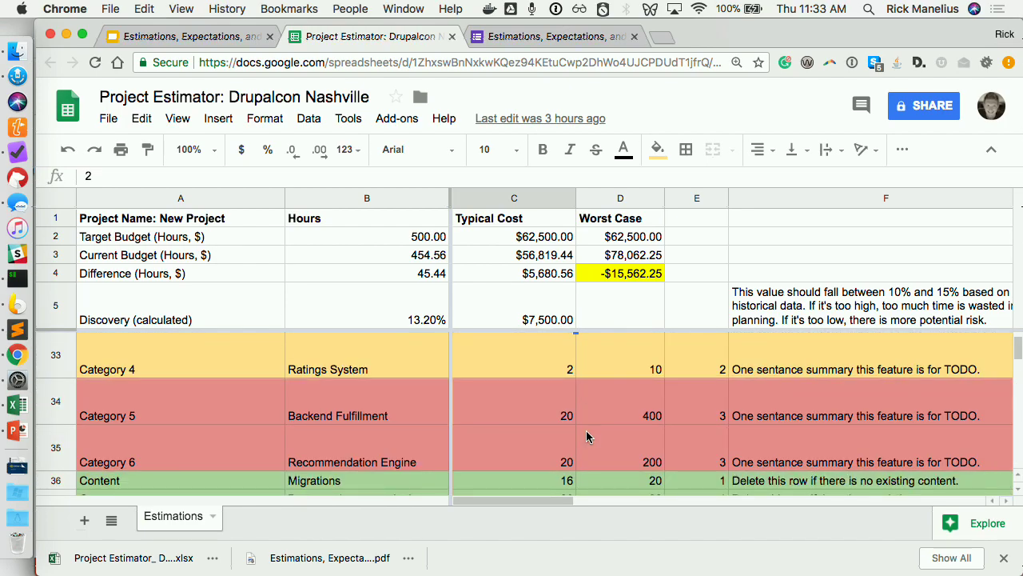
pyautogui.click(696, 355)
pyautogui.write('1')
pyautogui.press('Return')
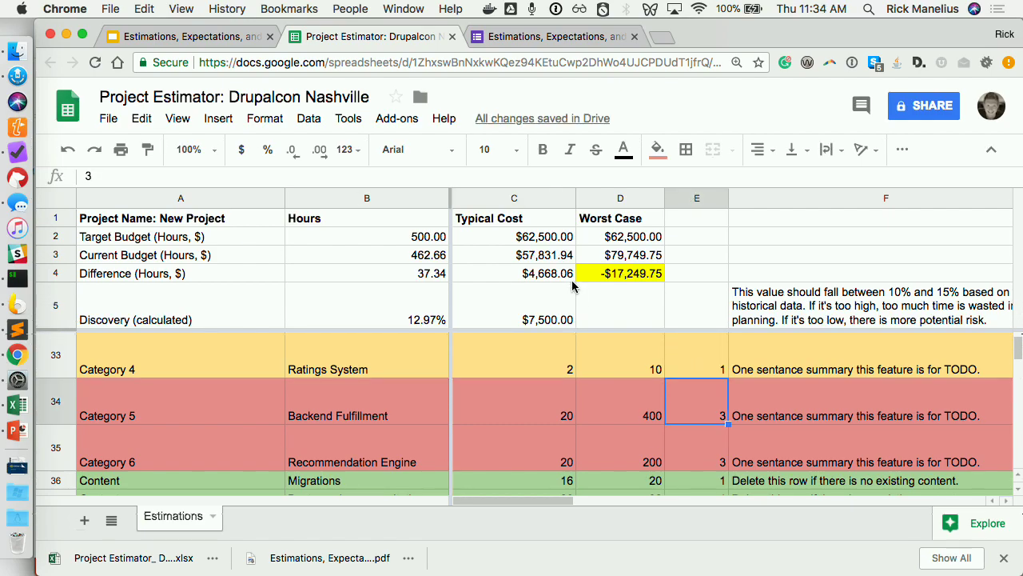
# Fill the whole Ratings System row with the light green used for phase 1 features
pyautogui.click(58, 357)
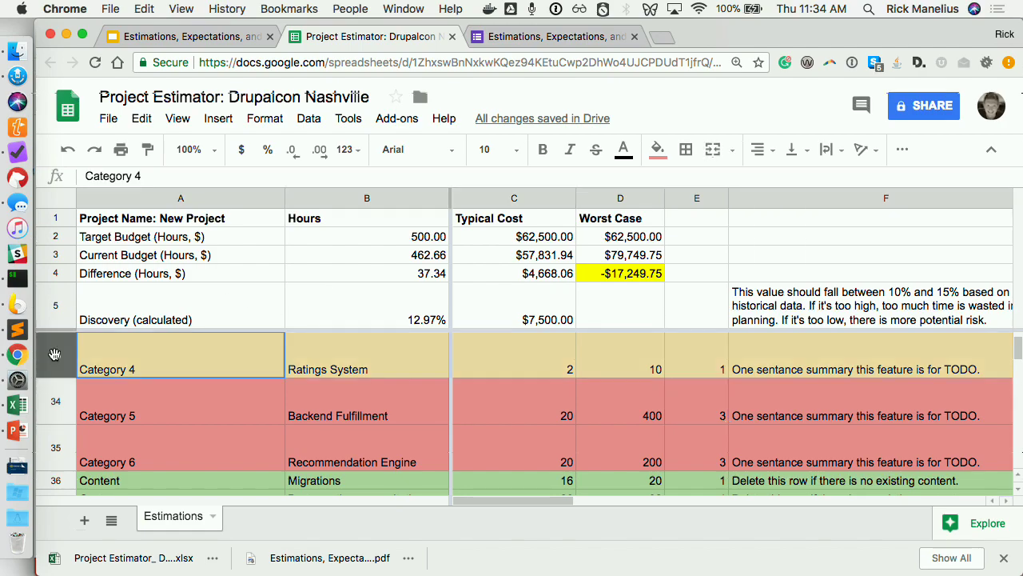
pyautogui.click(671, 150)
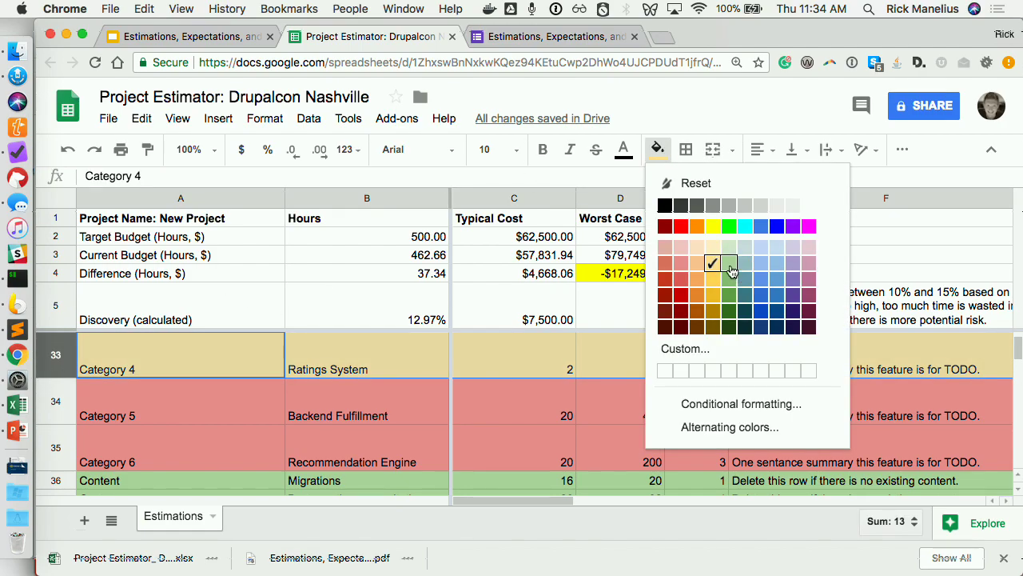
pyautogui.click(727, 267)
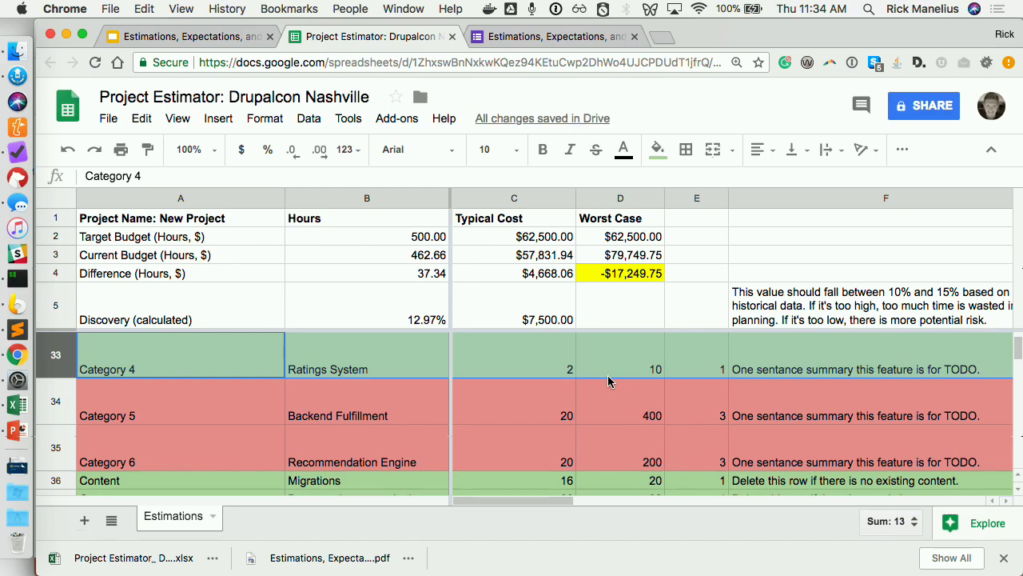
# Review the worst-case difference formula, the Overall rows and hour totals, and the features' description and acceptance criteria columns
pyautogui.click(625, 273)
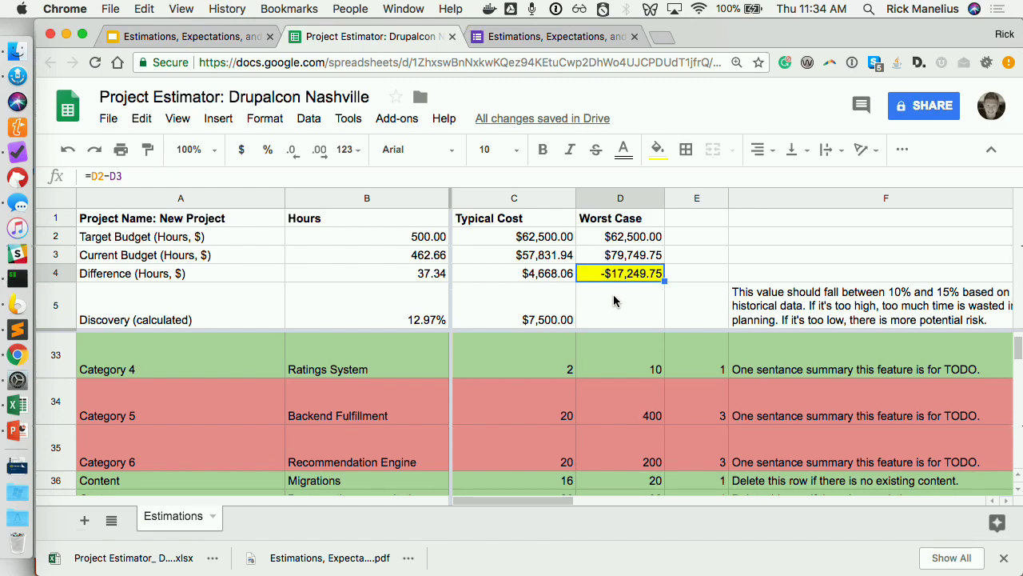
pyautogui.scroll(-5, 640, 360)
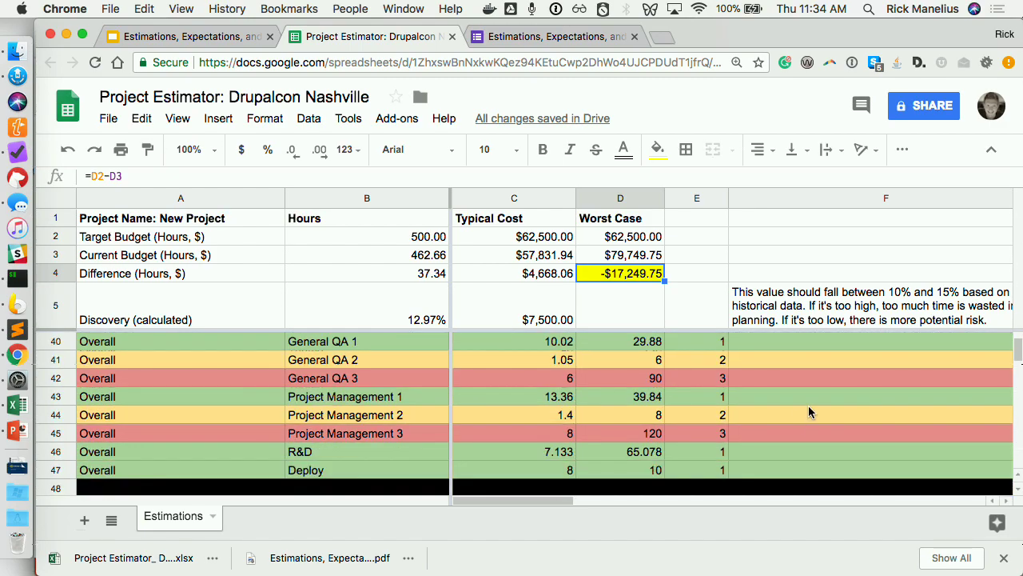
pyautogui.click(807, 402)
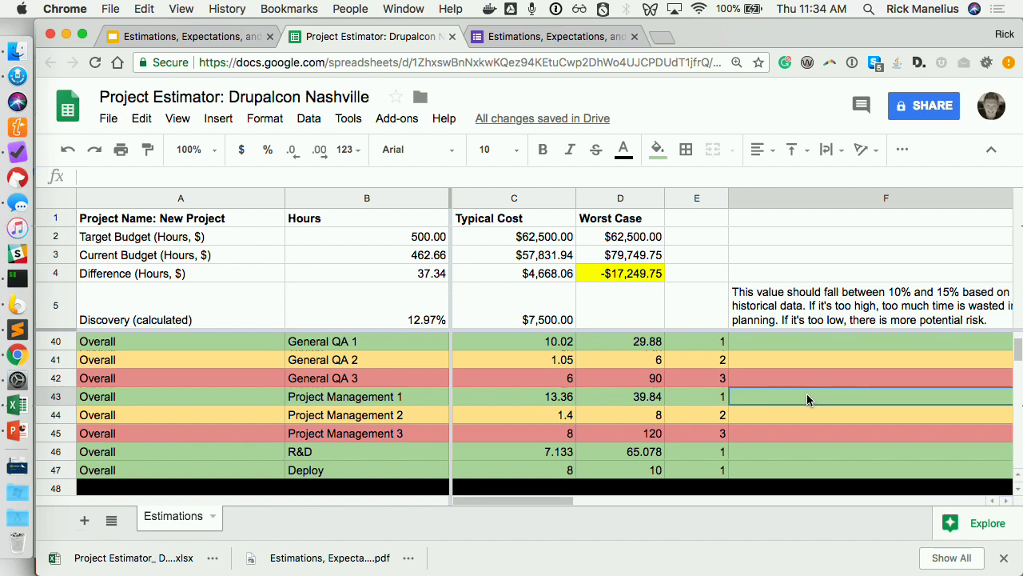
pyautogui.scroll(-5, 807, 400)
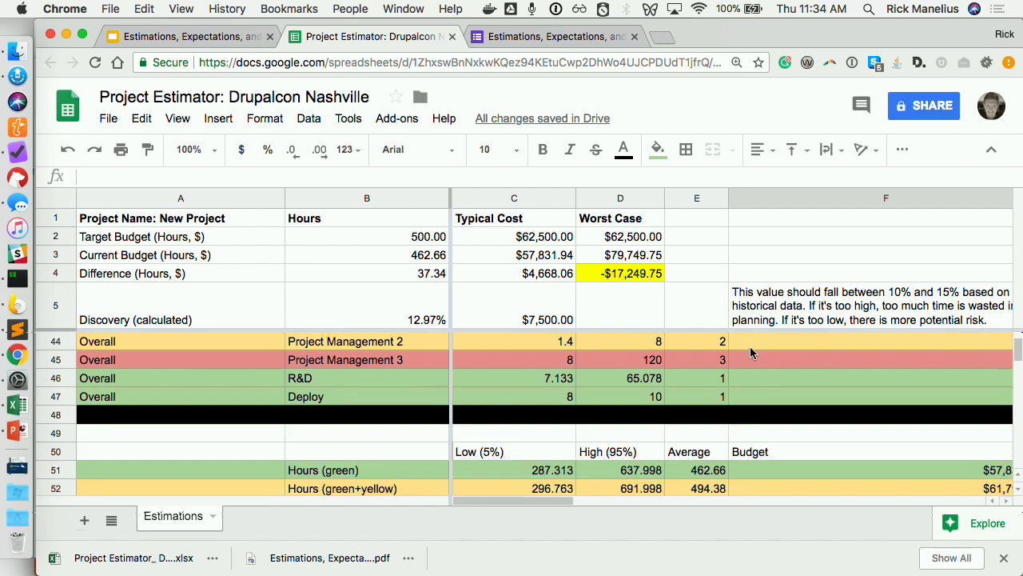
pyautogui.scroll(10, 750, 353)
pyautogui.scroll(4, 750, 352)
pyautogui.scroll(-2, 751, 353)
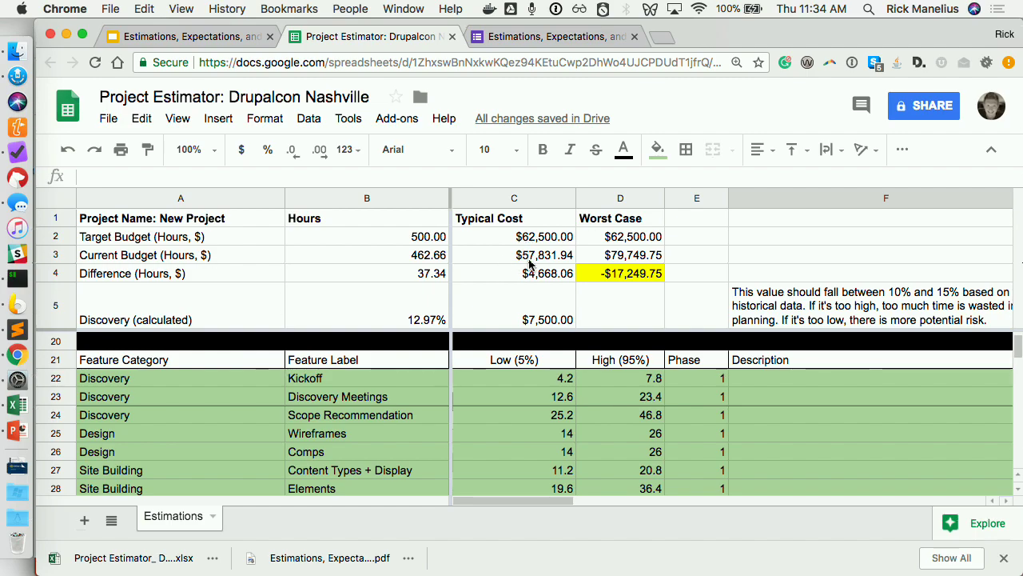
pyautogui.scroll(-5, 606, 389)
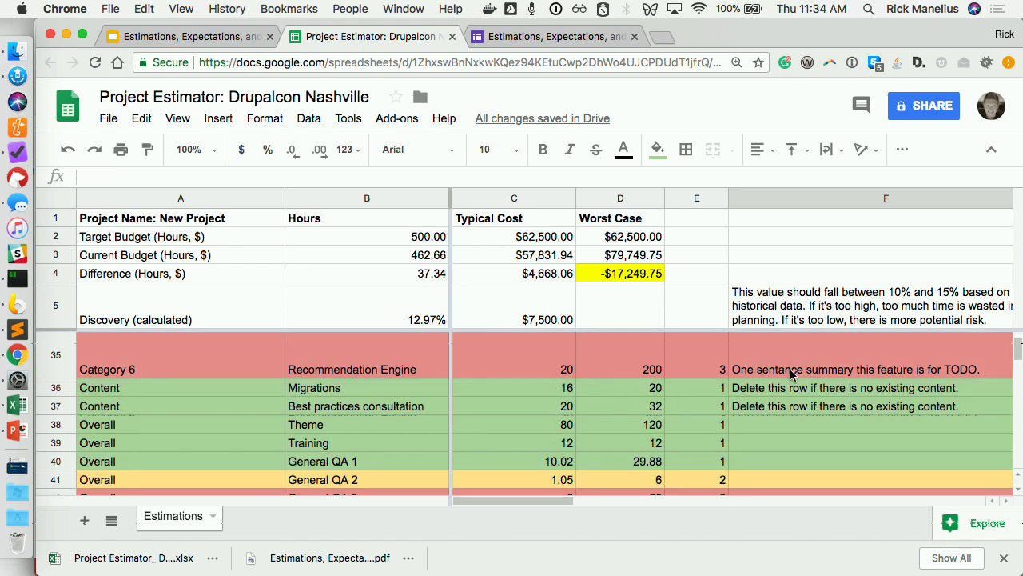
pyautogui.hscroll(3, 813, 392)
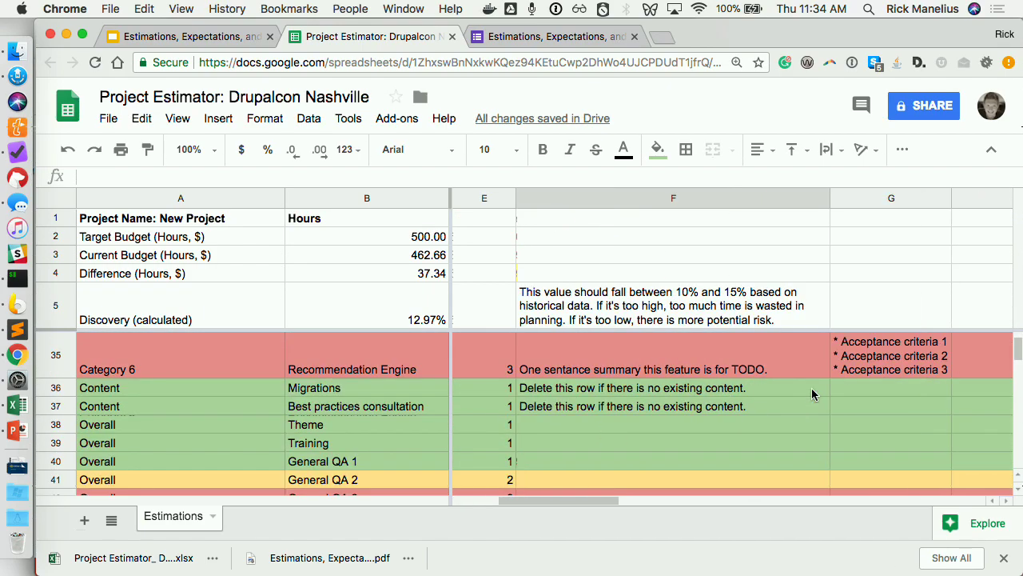
# Examine the feature rows from Discovery down to Overall, including their phases, descriptions, acceptance criteria and hour estimates
pyautogui.scroll(5, 880, 386)
pyautogui.scroll(-3, 880, 386)
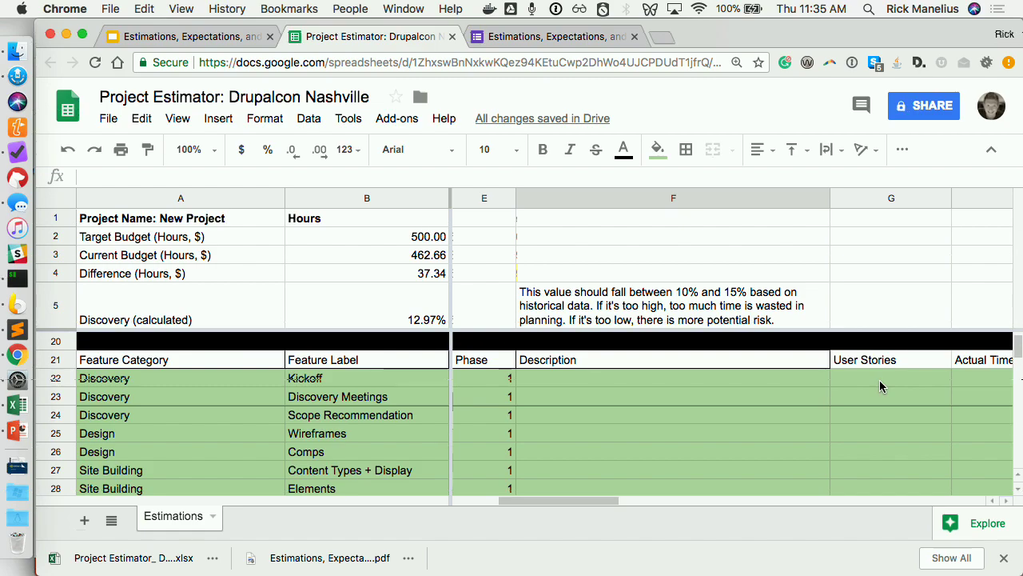
pyautogui.scroll(-5, 825, 412)
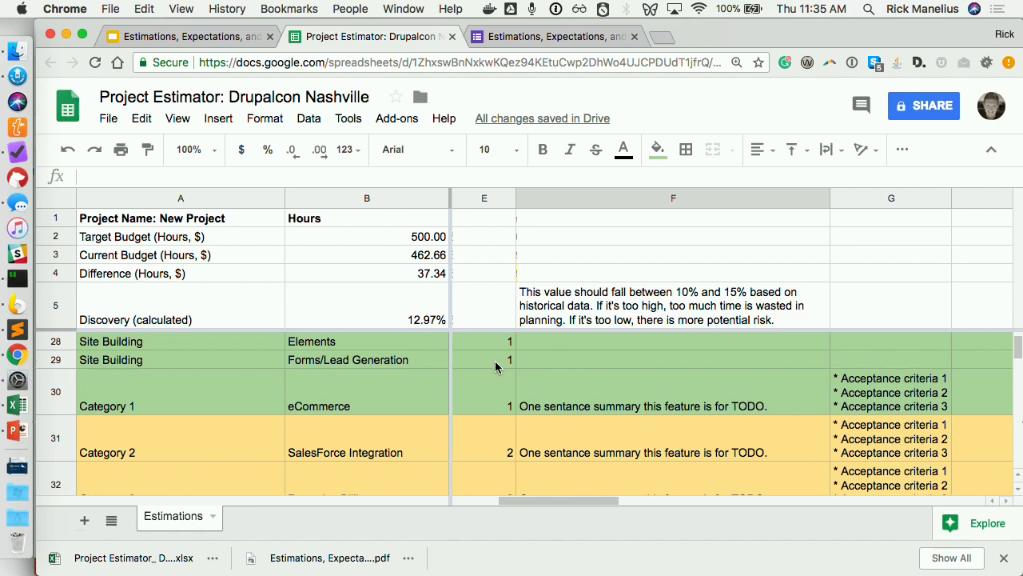
pyautogui.scroll(-5, 496, 366)
pyautogui.scroll(1, 496, 366)
pyautogui.scroll(3, 495, 367)
pyautogui.scroll(-5, 496, 361)
pyautogui.hscroll(-3, 495, 360)
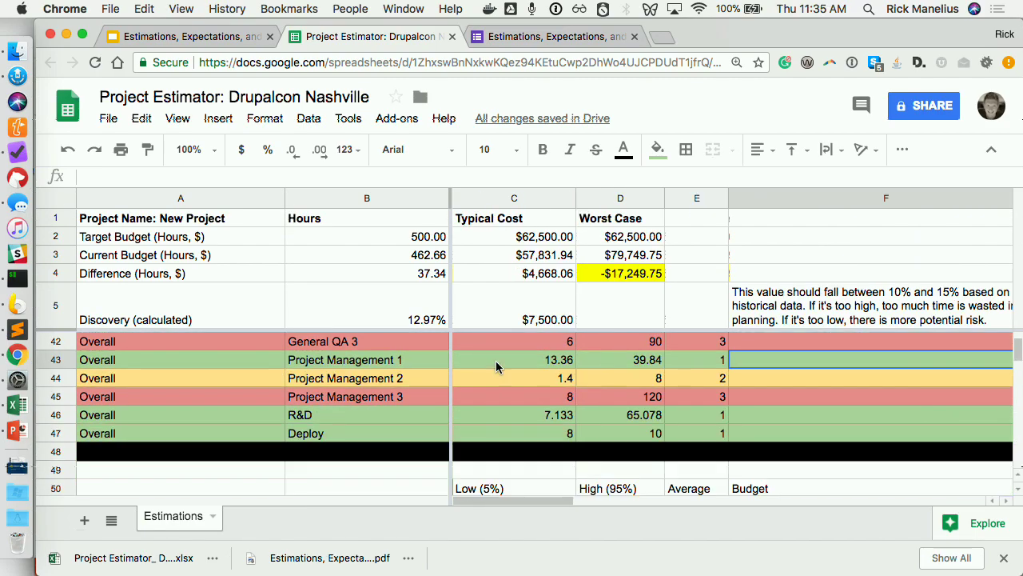
pyautogui.scroll(5, 496, 398)
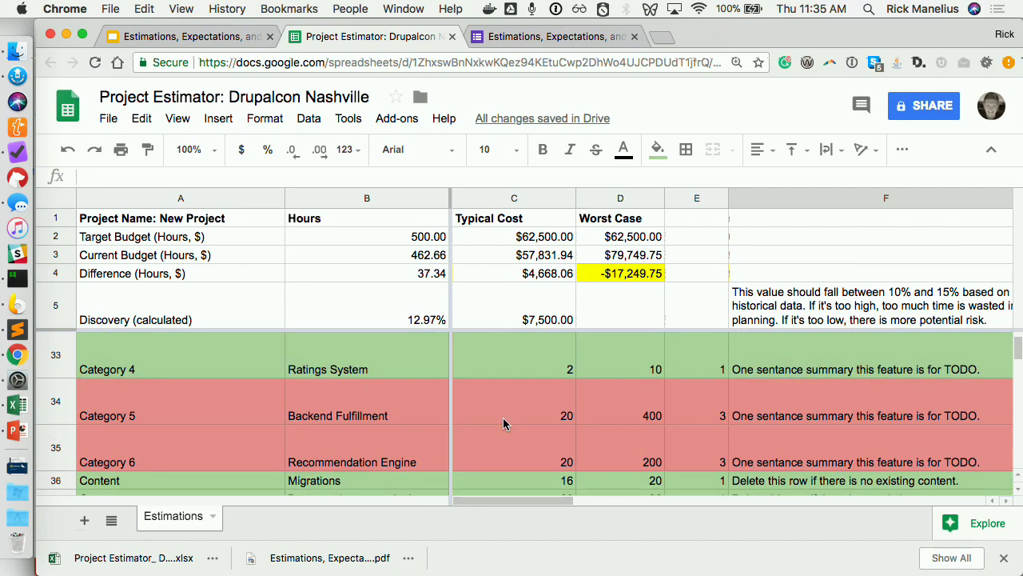
# Inspect the low and high hour estimates and the phase in the Backend Fulfillment row (Category 5)
pyautogui.click(559, 427)
pyautogui.click(692, 419)
pyautogui.click(650, 417)
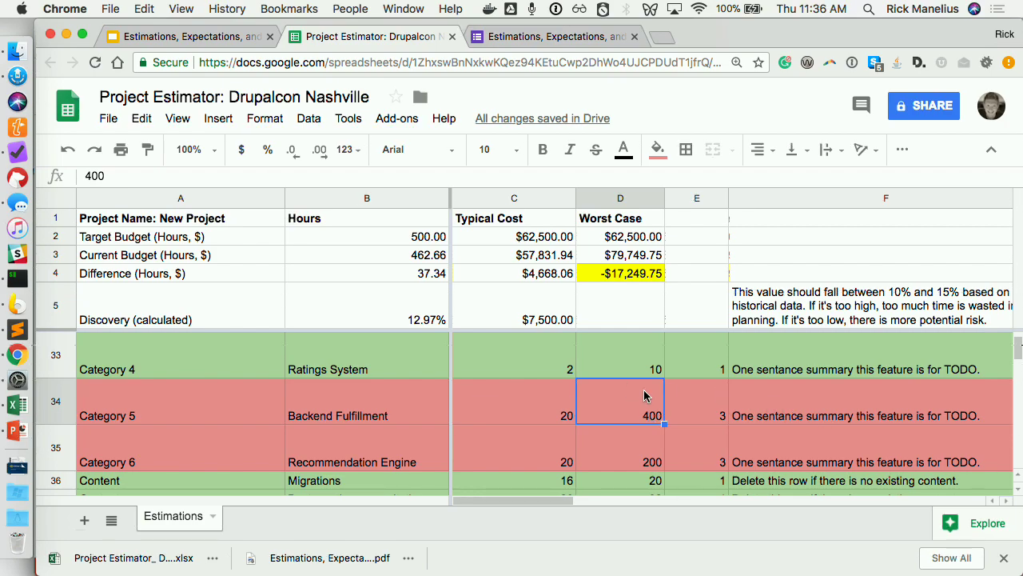
pyautogui.click(42, 399)
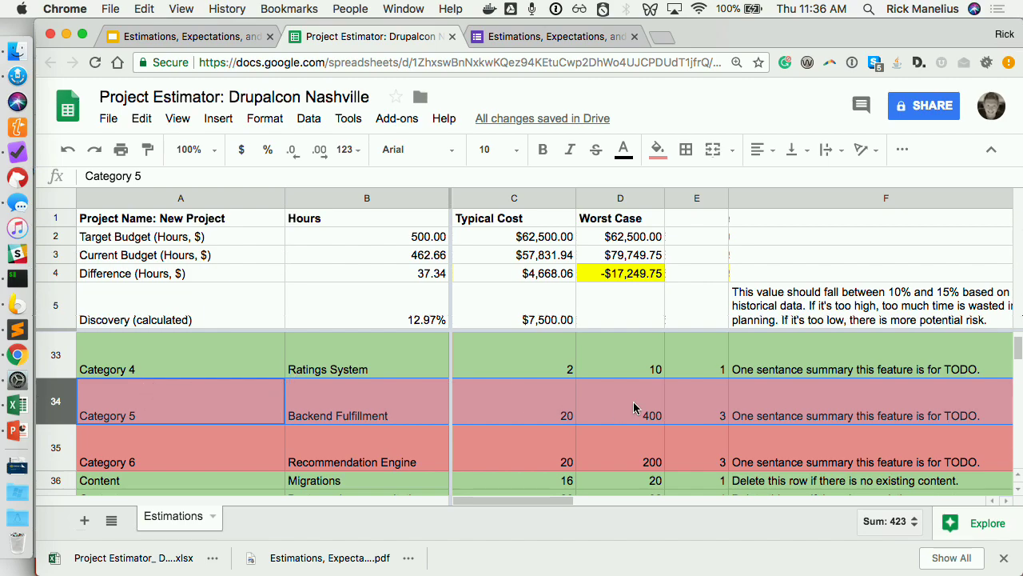
# Set the phase of the Backend Fulfillment feature (Category 5) to 4 and open the fill colours for its row
pyautogui.click(708, 411)
pyautogui.write('4')
pyautogui.press('Return')
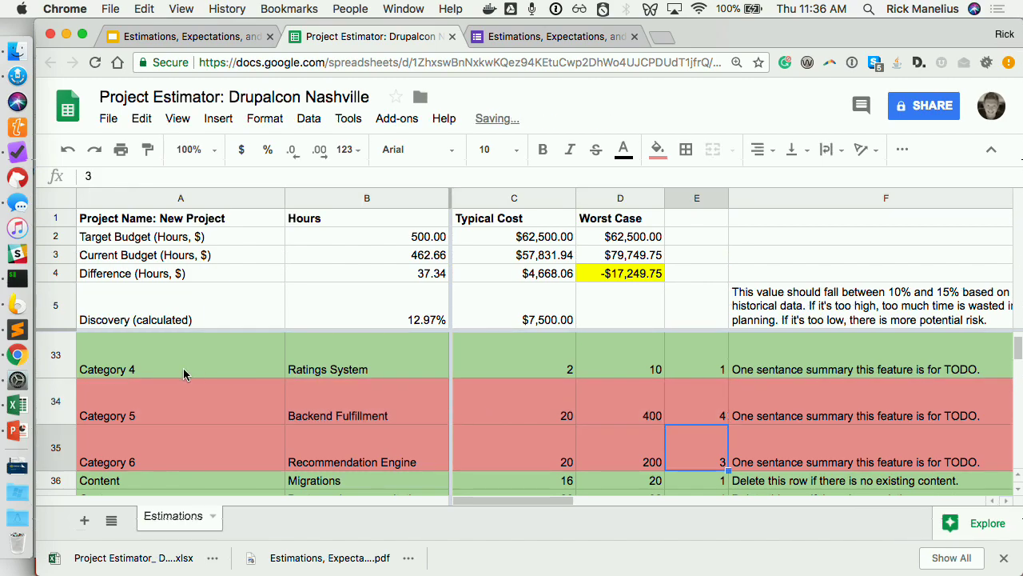
pyautogui.click(42, 403)
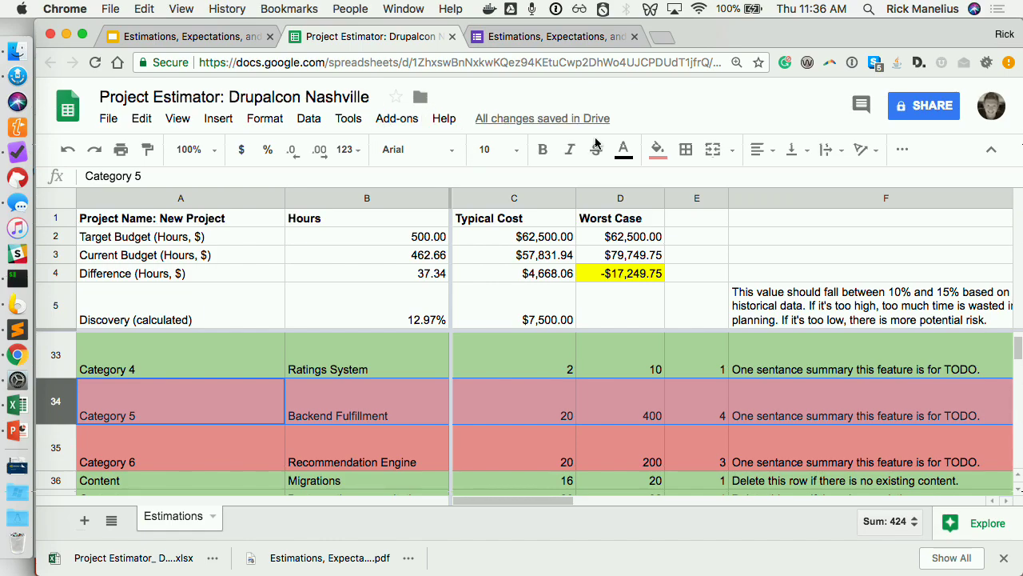
pyautogui.click(657, 149)
pyautogui.click(569, 324)
# Set the phase of the Backend Fulfillment feature back to 3
pyautogui.click(725, 400)
pyautogui.write('3')
pyautogui.press('Return')
# Examine the hour totals and the green Budget formula beneath the feature list, and return to the Category feature rows
pyautogui.scroll(-5, 720, 447)
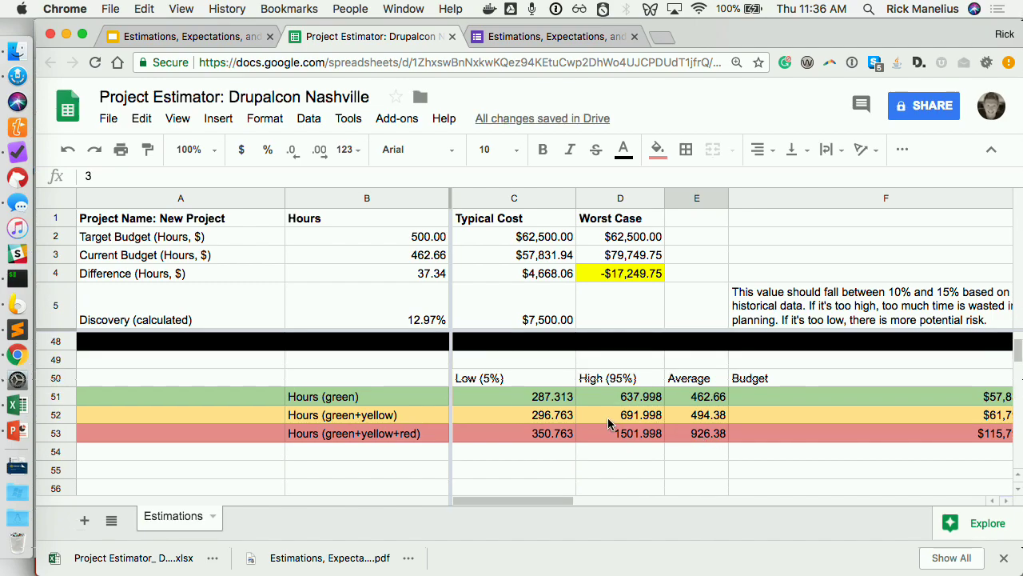
pyautogui.hscroll(2, 751, 460)
pyautogui.click(833, 400)
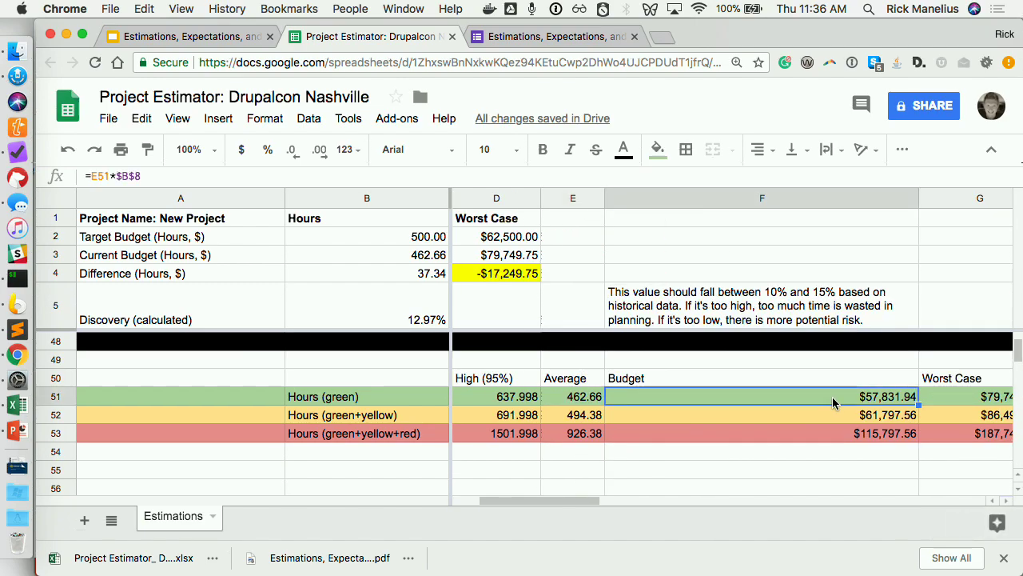
pyautogui.press('super+c')
pyautogui.press('super+shift+x')
pyautogui.press('Escape')
pyautogui.scroll(10, 722, 352)
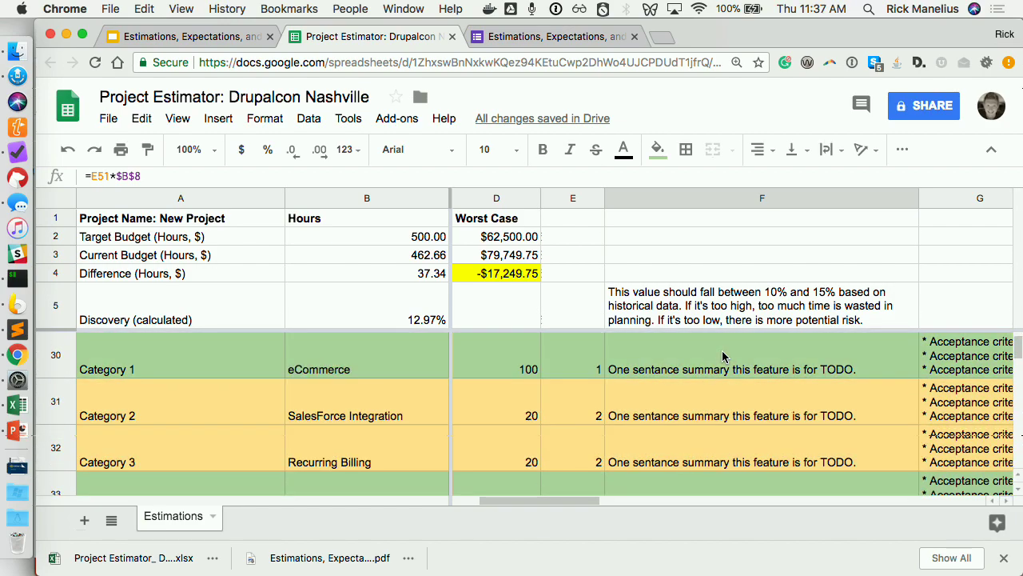